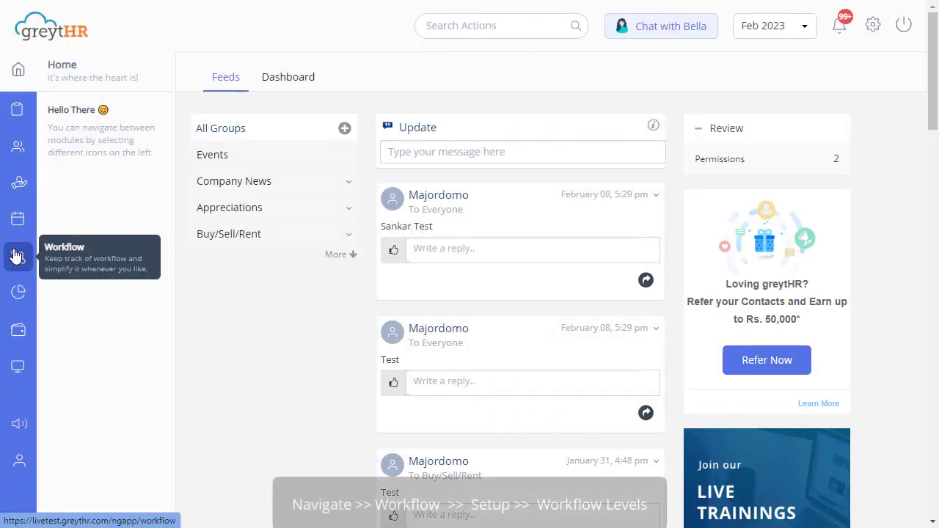
# Open the Workflow Levels setup page of the Workflow module and start adding a new workflow level
pyautogui.click(16, 256)
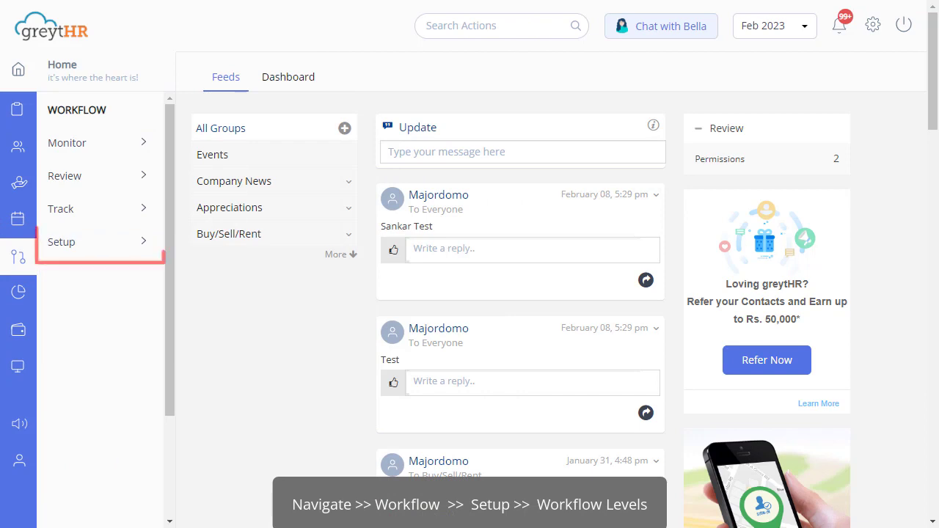
pyautogui.click(113, 248)
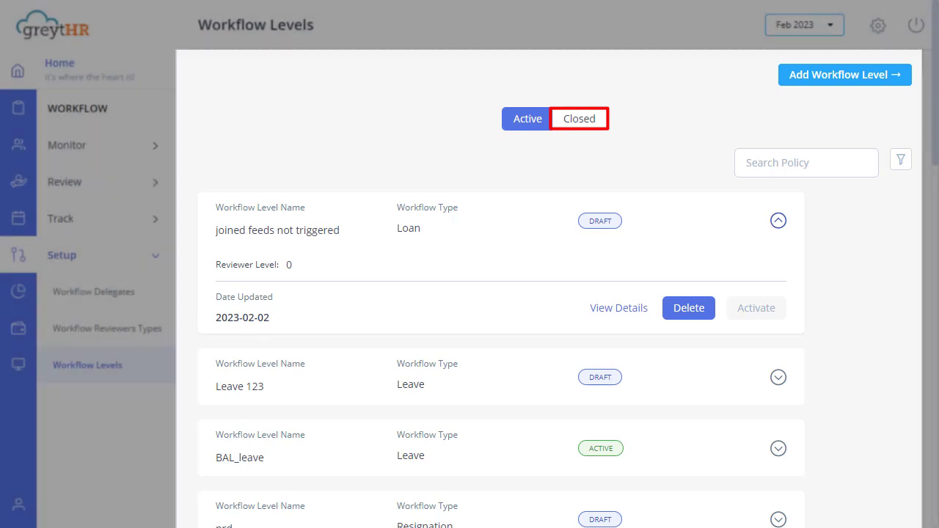
pyautogui.click(836, 86)
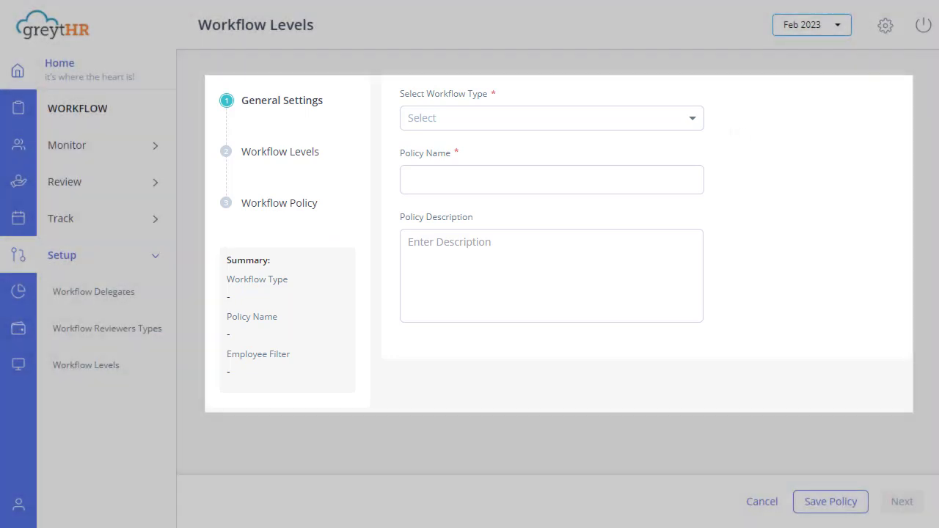
# Set the workflow type to Permissions, name the policy "Permission policy" and describe it as "Permission policy for day shift and night shift"
pyautogui.click(660, 117)
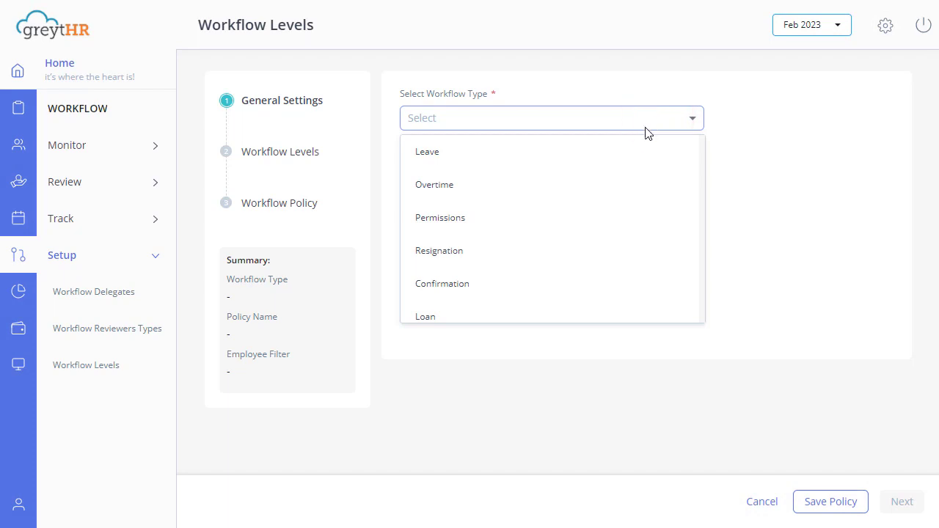
pyautogui.click(549, 216)
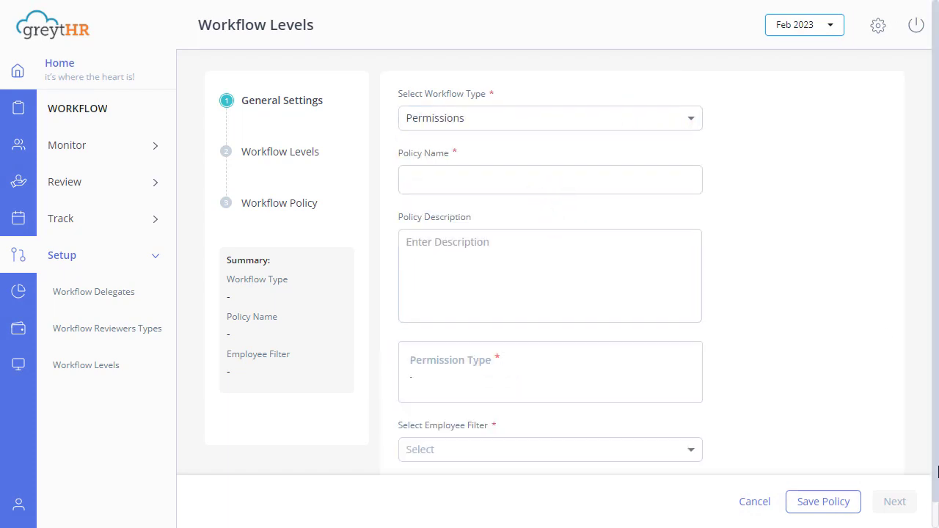
pyautogui.click(550, 180)
pyautogui.write('Permission policy')
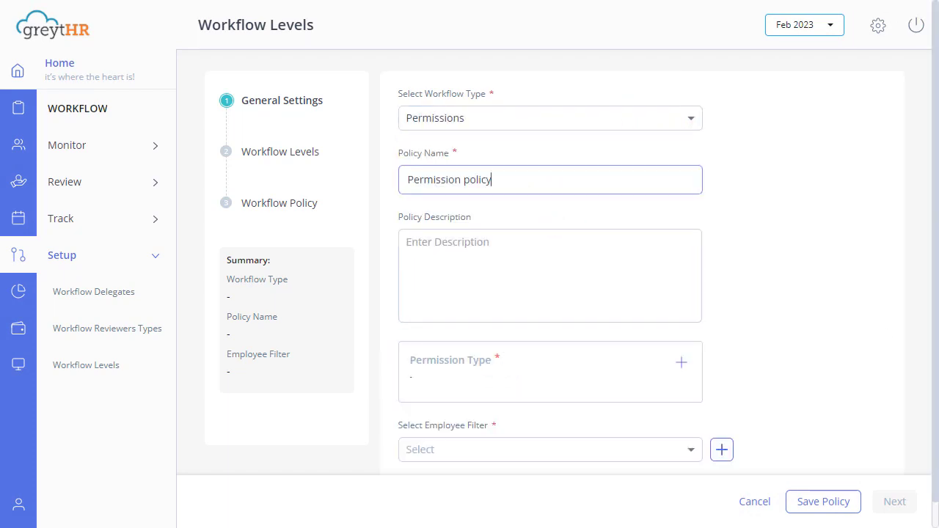
pyautogui.click(550, 275)
pyautogui.write('Permission policy for day shift and night shift')
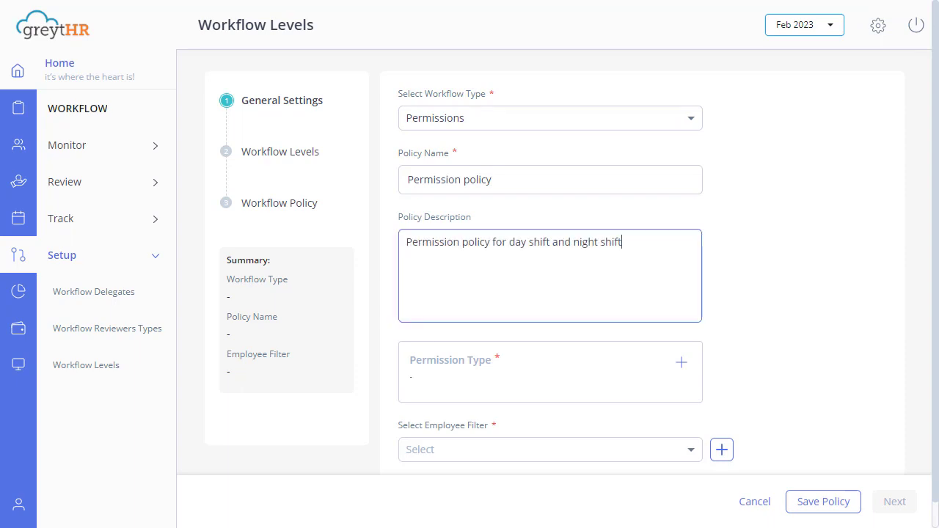
# Add WFH as the policy's permission type and apply the selection
pyautogui.click(681, 363)
pyautogui.scroll(-1, 681, 330)
pyautogui.click(682, 327)
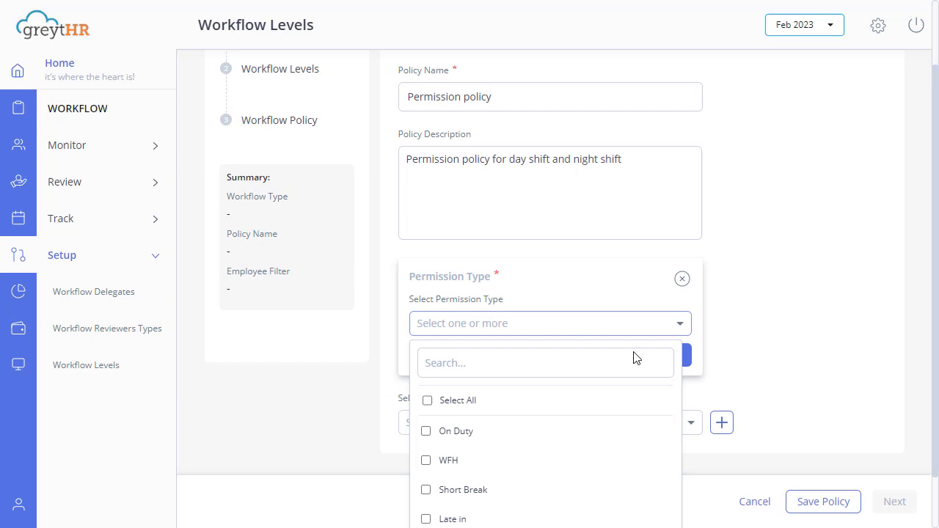
pyautogui.click(427, 461)
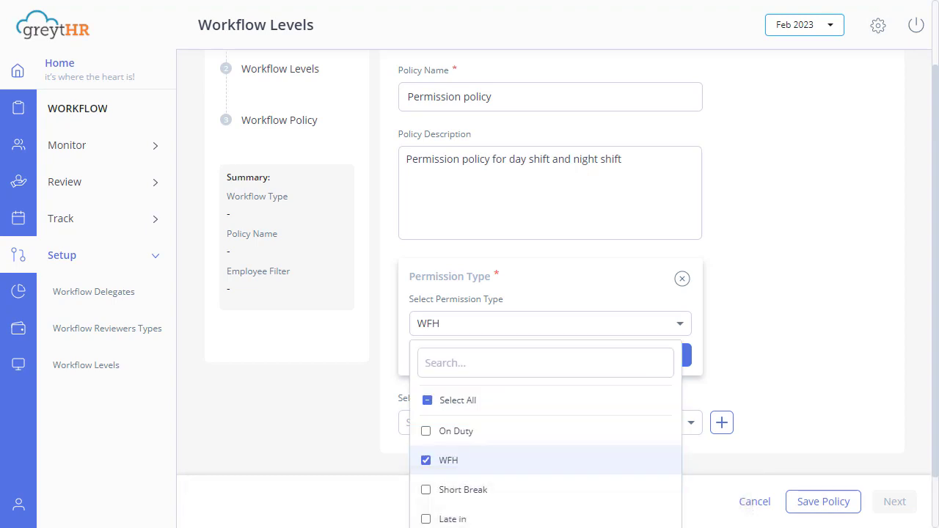
pyautogui.click(668, 355)
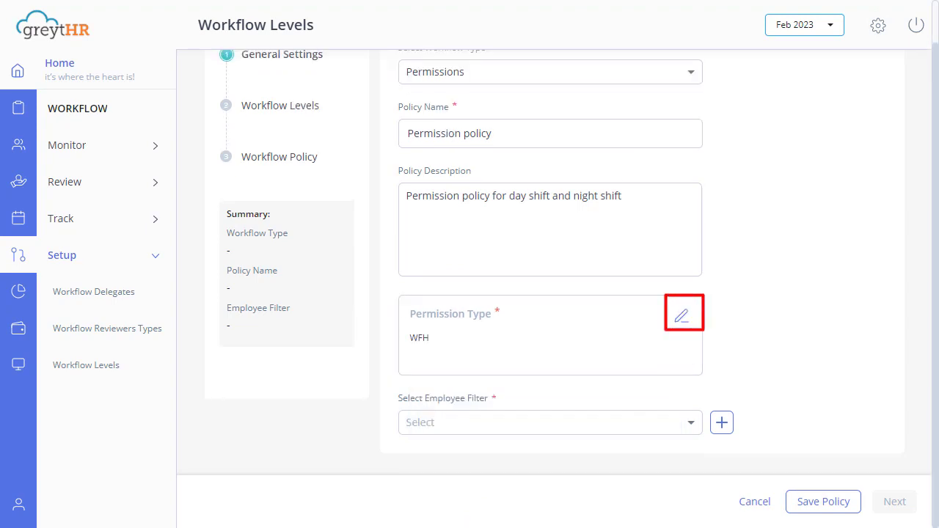
# Set the employee filter to All Current Employees, then save the general settings and continue to the workflow levels
pyautogui.click(690, 423)
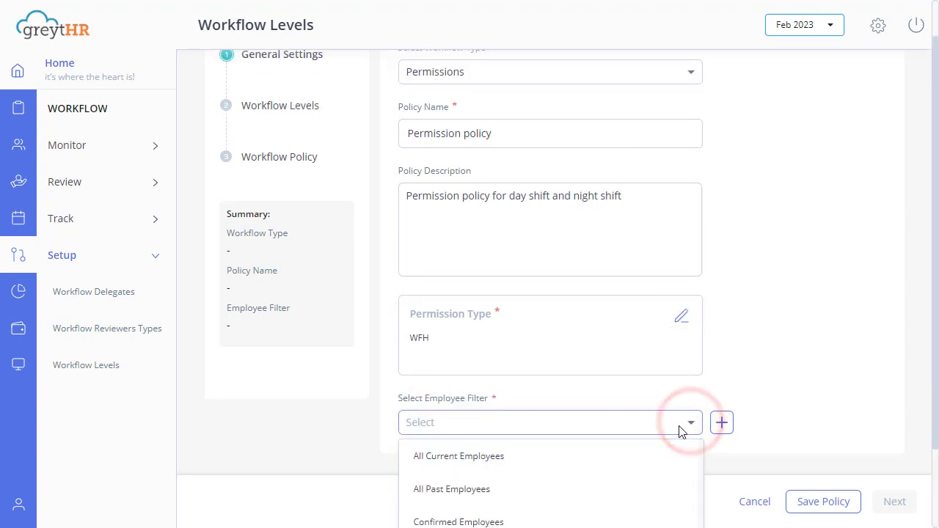
pyautogui.click(556, 456)
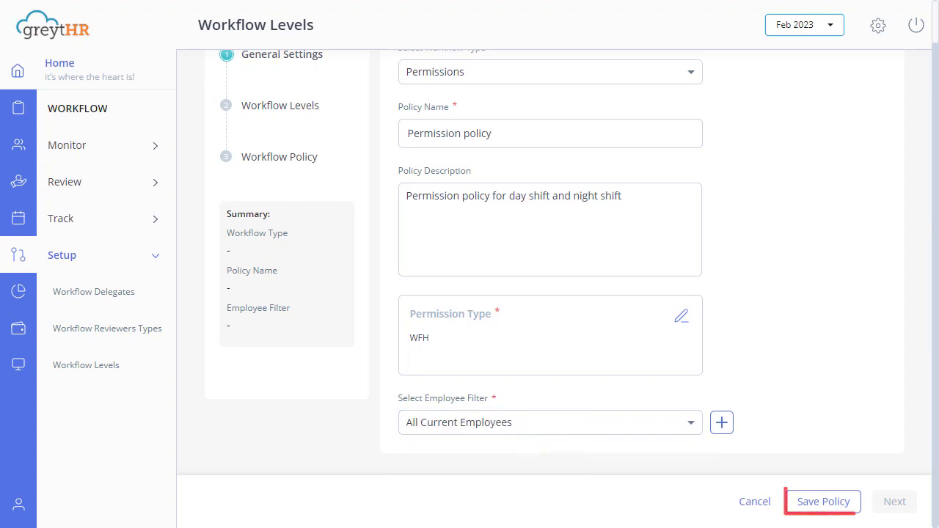
pyautogui.click(813, 502)
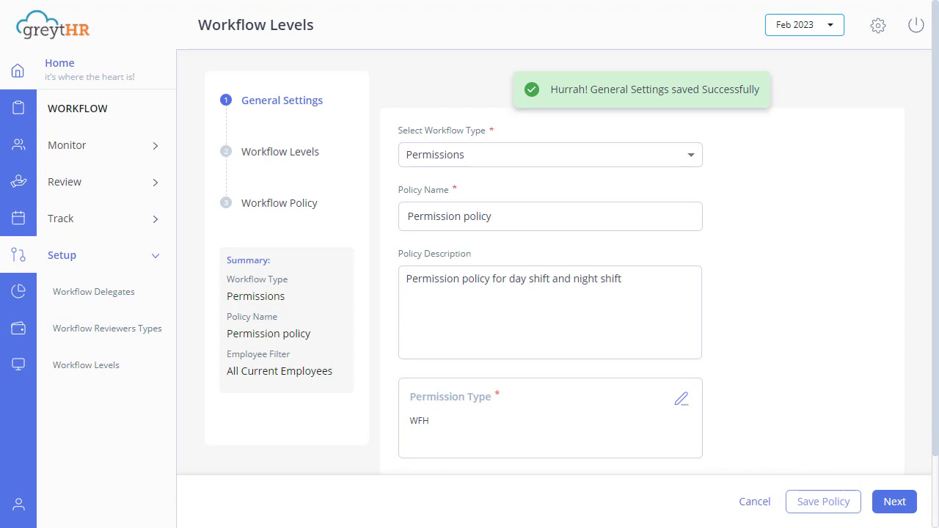
pyautogui.click(894, 503)
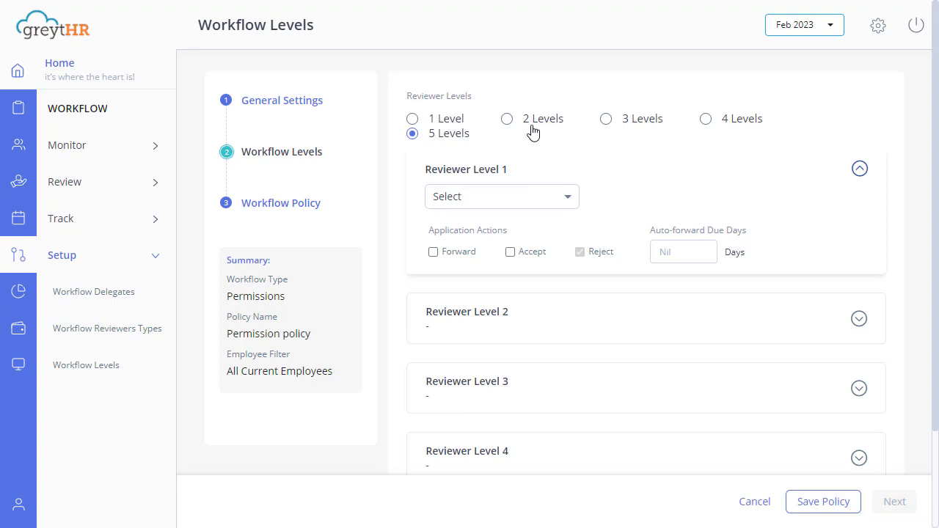
# Set the policy to 2 reviewer levels and assign Manager's Manager as Reviewer Level 1
pyautogui.click(507, 119)
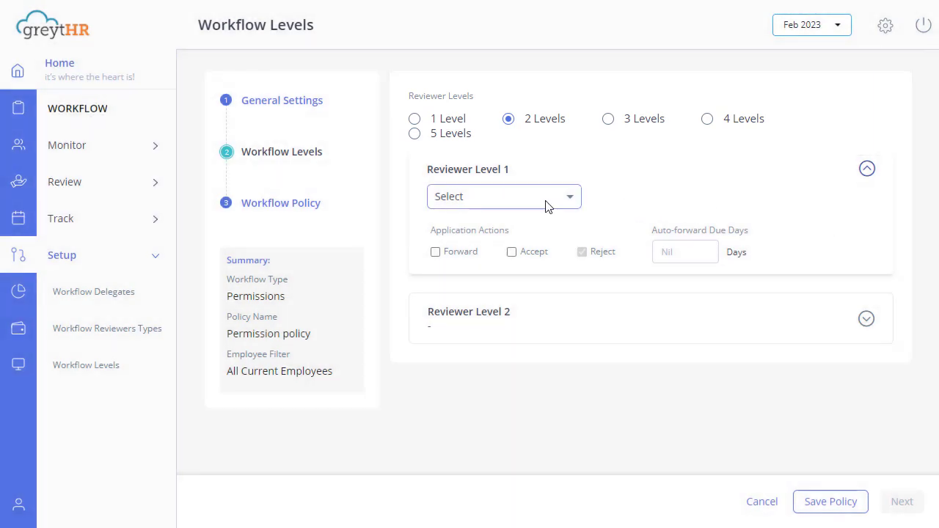
pyautogui.click(538, 204)
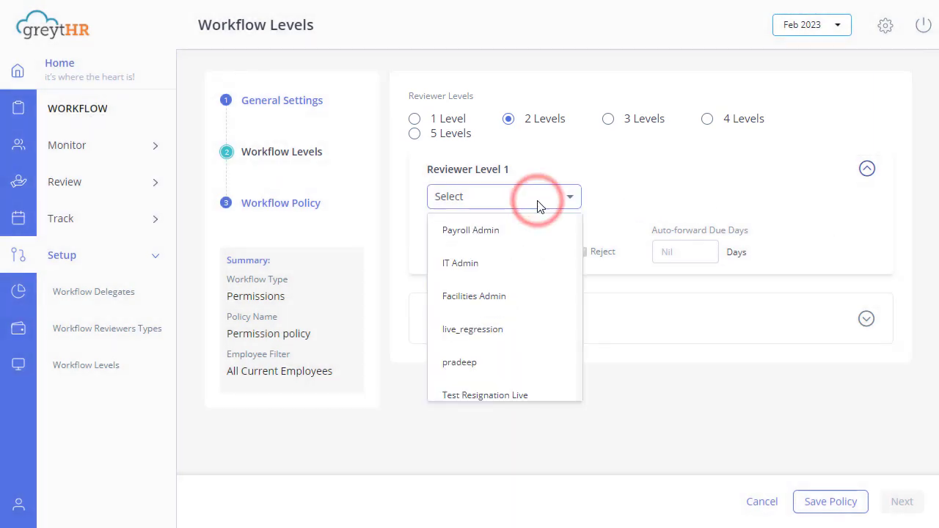
pyautogui.scroll(-5, 521, 320)
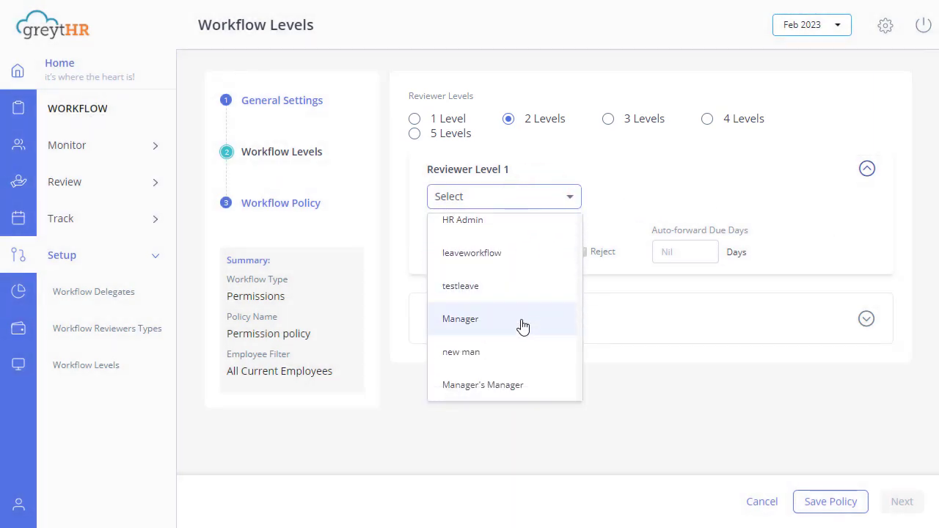
pyautogui.click(516, 383)
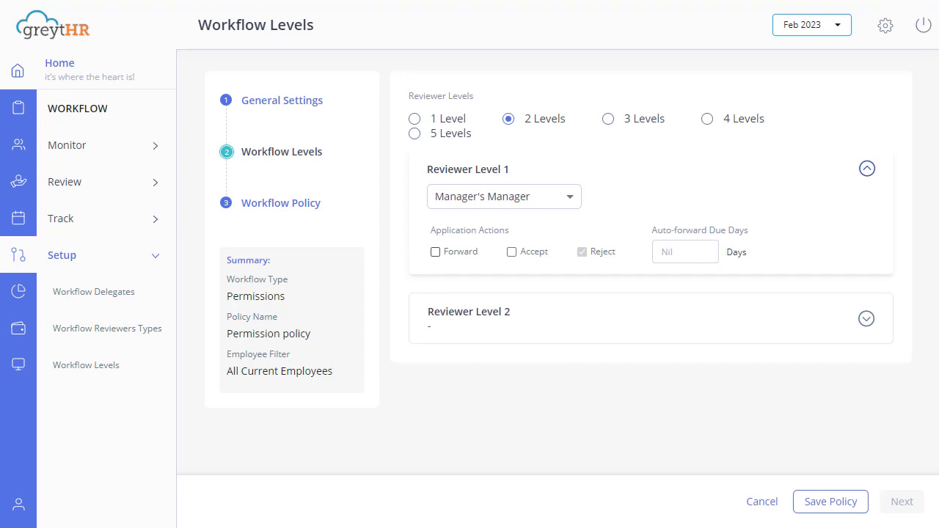
# Allow Forward and Accept for Reviewer Level 1, with Manager as Reviewer Level 2, and save the levels to continue to the workflow policy
pyautogui.click(436, 252)
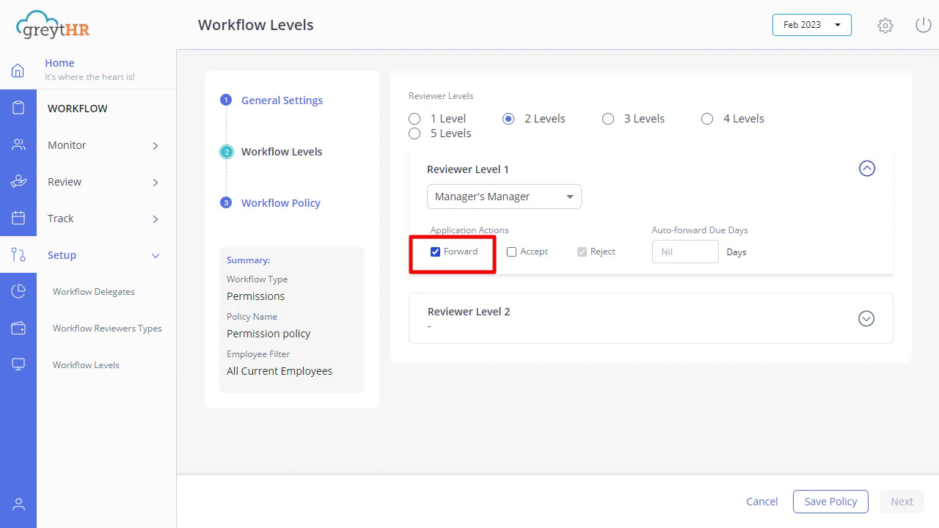
pyautogui.click(512, 257)
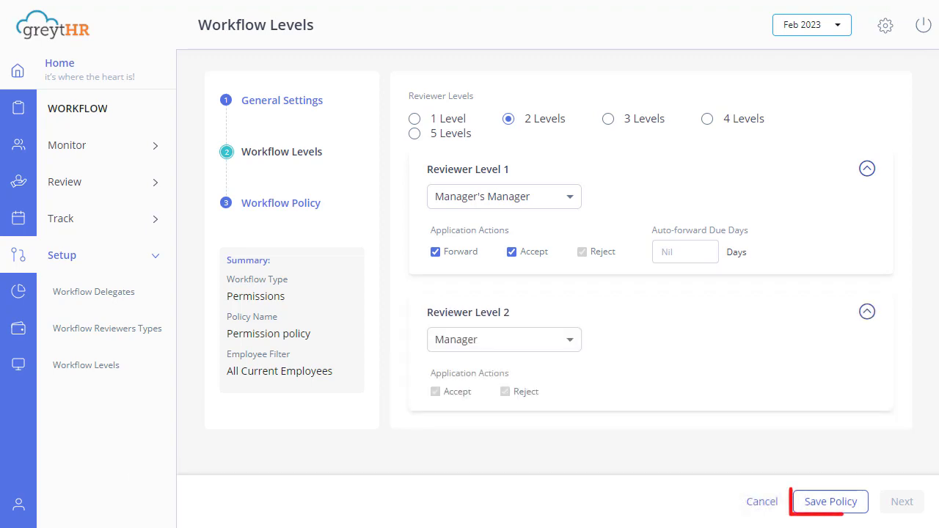
pyautogui.click(824, 502)
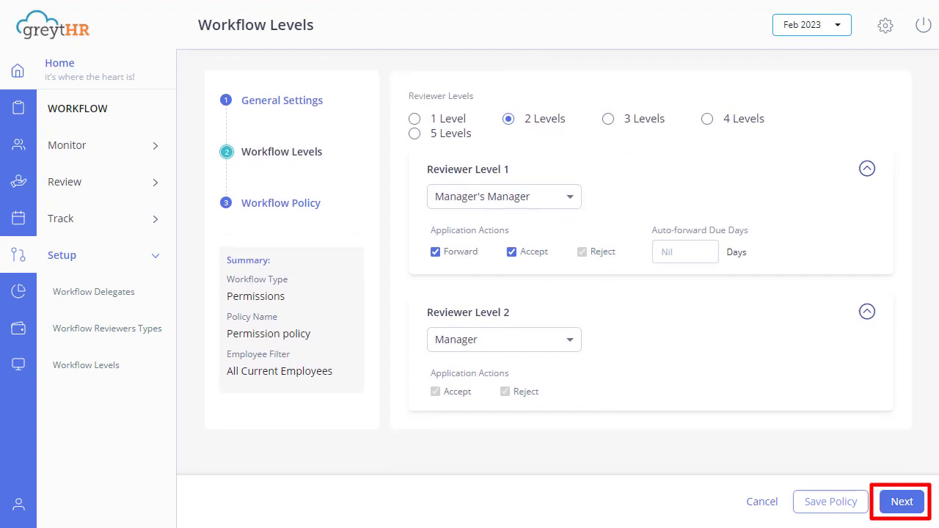
pyautogui.click(902, 502)
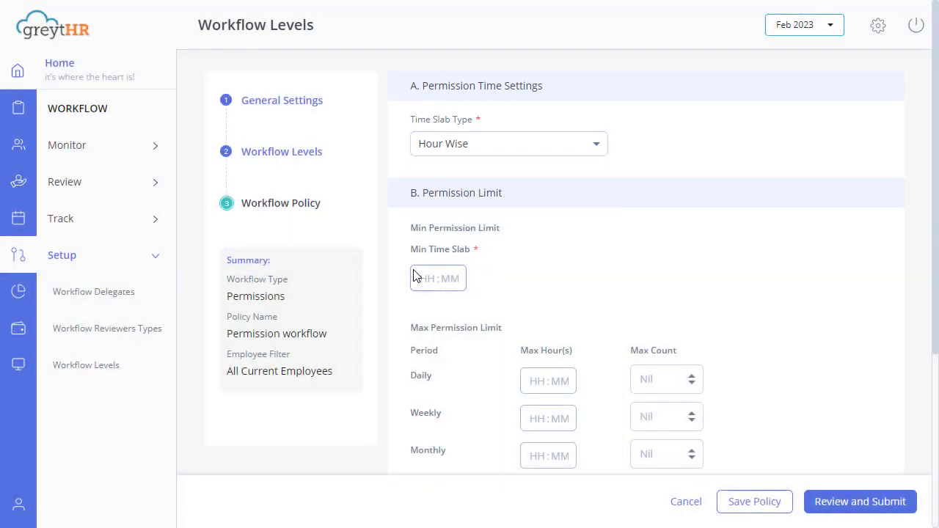
# Set the minimum time slab to 02:00 and the weekly permission limit to a maximum of 04:00 hours and a count of 2
pyautogui.click(426, 280)
pyautogui.write('0200')
pyautogui.click(539, 420)
pyautogui.write('4 : 00')
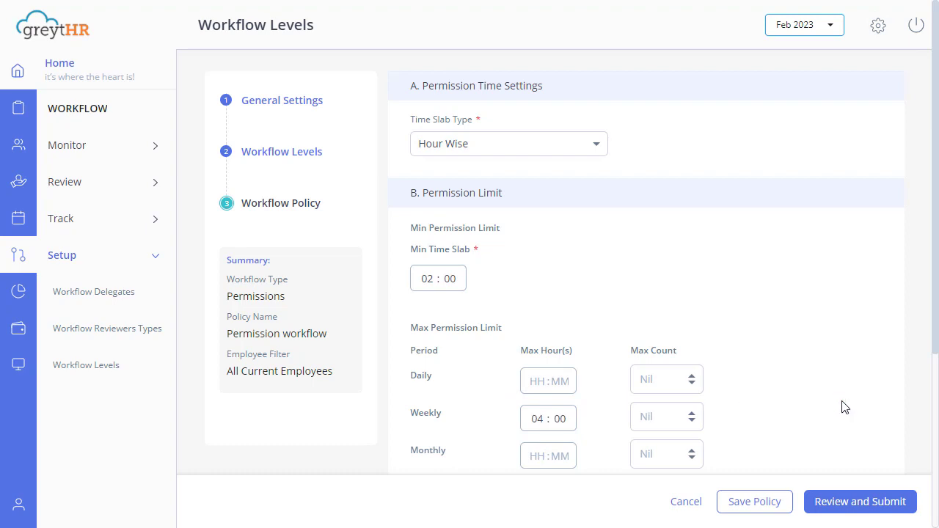
pyautogui.click(692, 413)
pyautogui.click(692, 413)
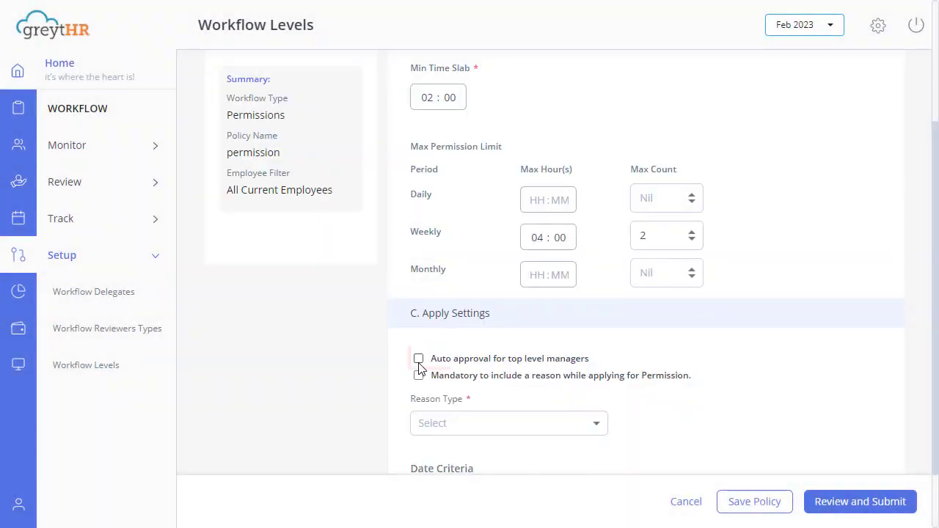
# Enable auto approval for top level managers and make a reason mandatory, with Standard as the reason type
pyautogui.click(418, 358)
pyautogui.click(418, 377)
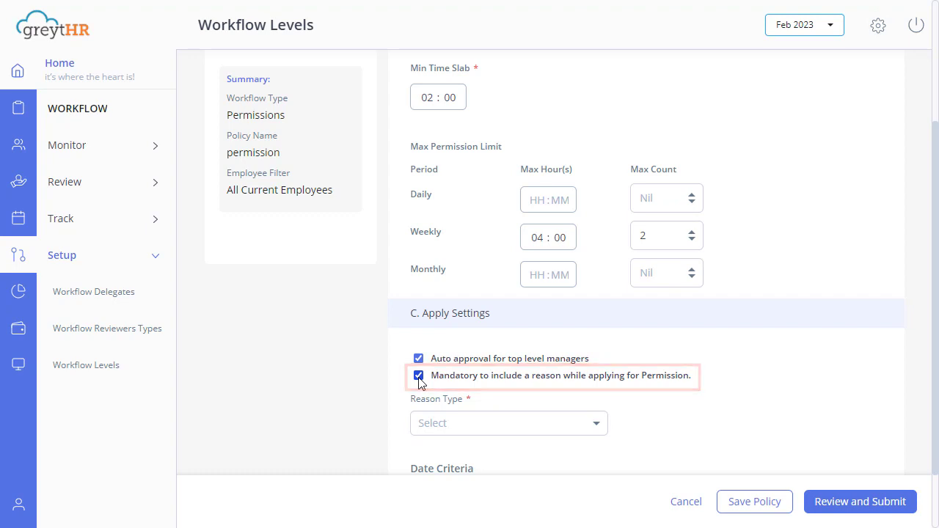
pyautogui.click(498, 424)
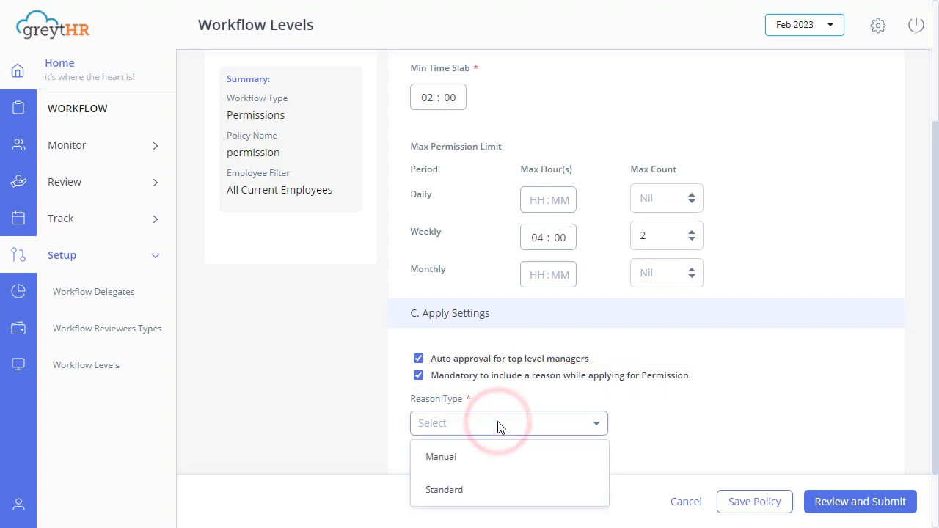
pyautogui.click(488, 462)
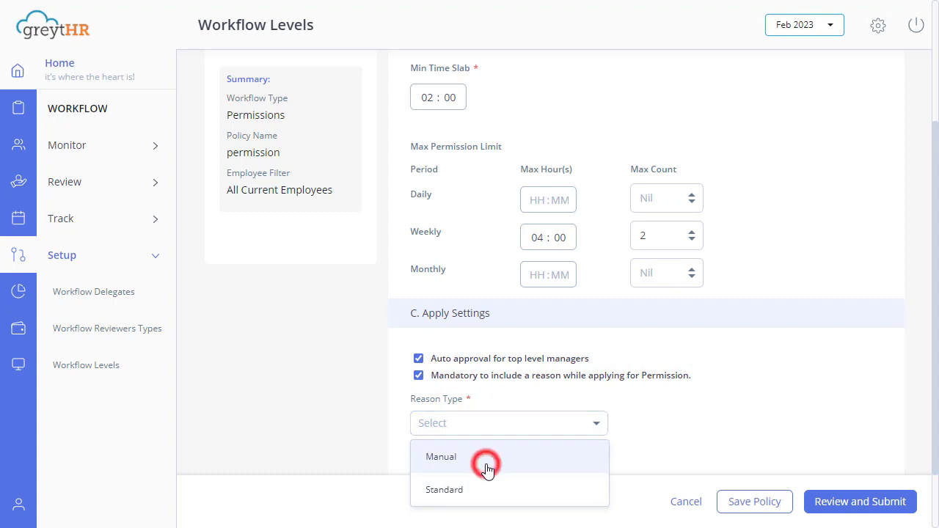
pyautogui.click(503, 428)
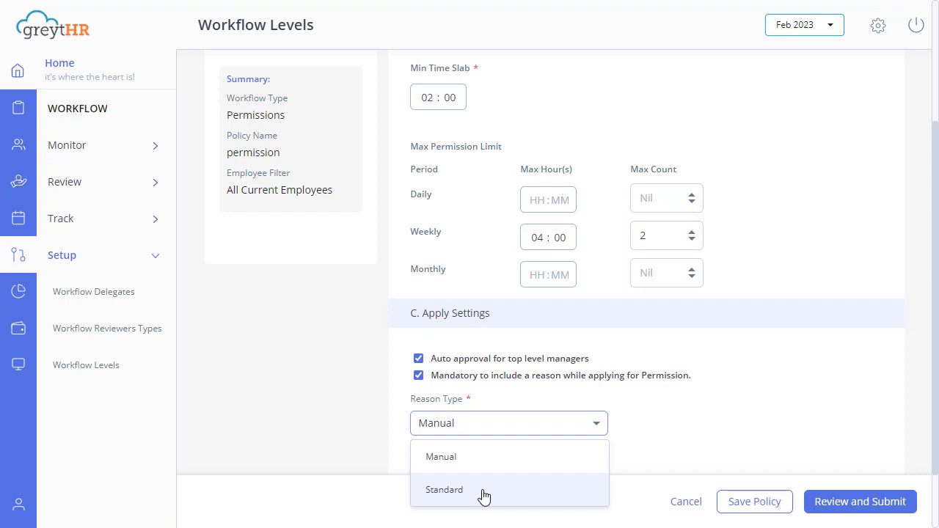
pyautogui.click(484, 493)
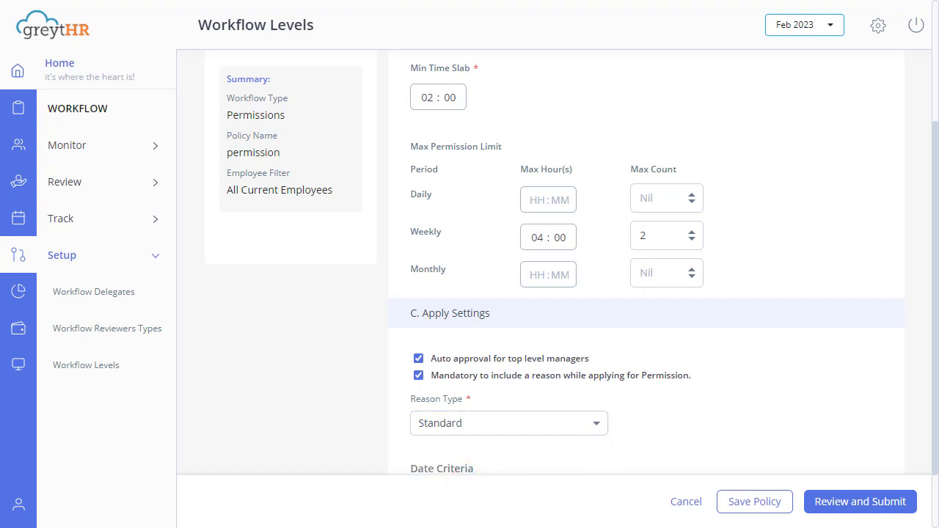
# Allow employees to apply for both past and future dates, and save the workflow policy
pyautogui.scroll(-1, 427, 422)
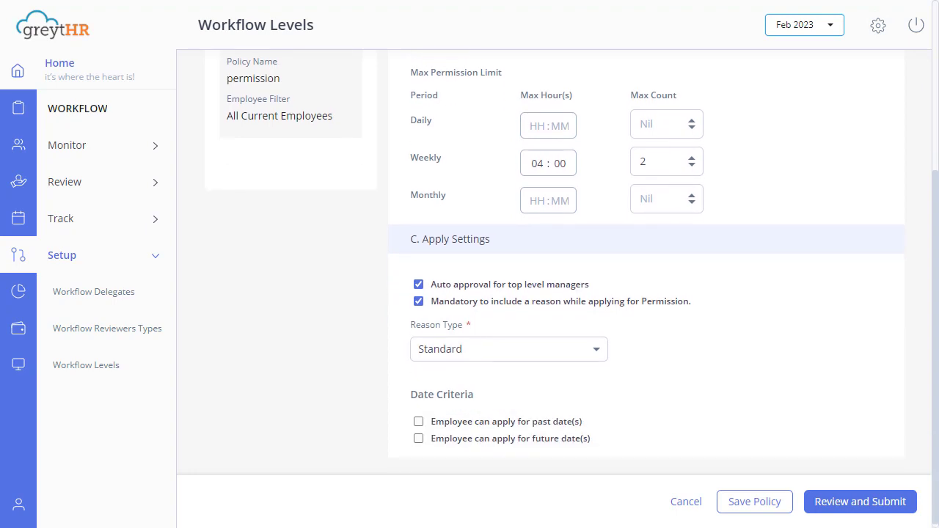
pyautogui.click(418, 418)
pyautogui.click(418, 434)
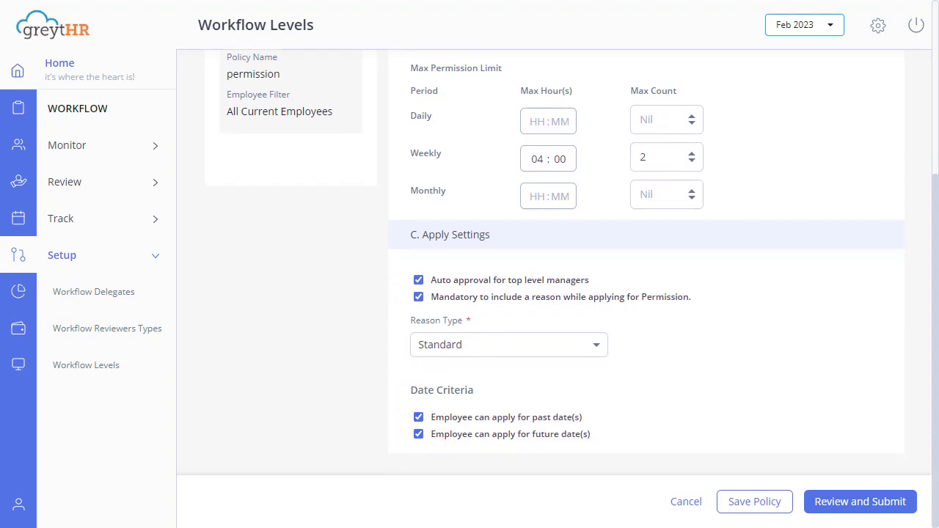
pyautogui.click(746, 502)
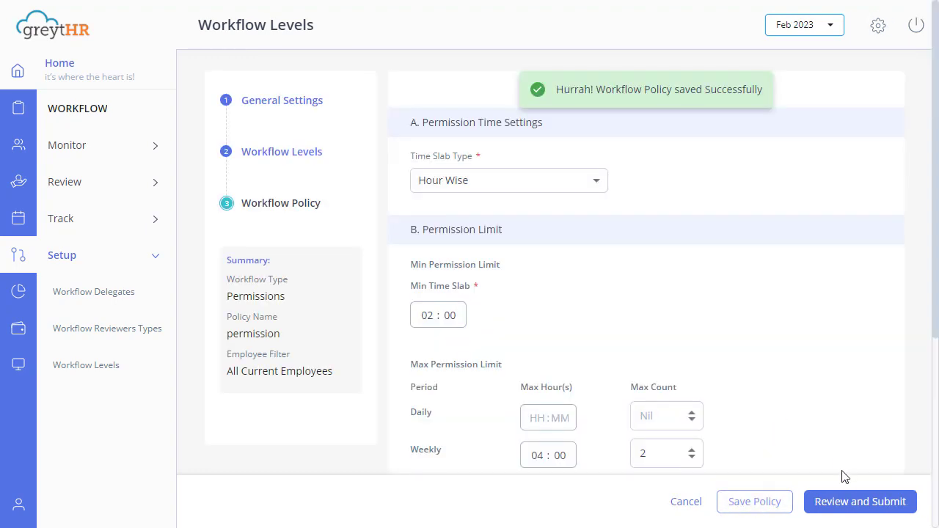
# Proceed to the policy's review and check its summary of general settings, workflow levels and workflow policy
pyautogui.click(849, 506)
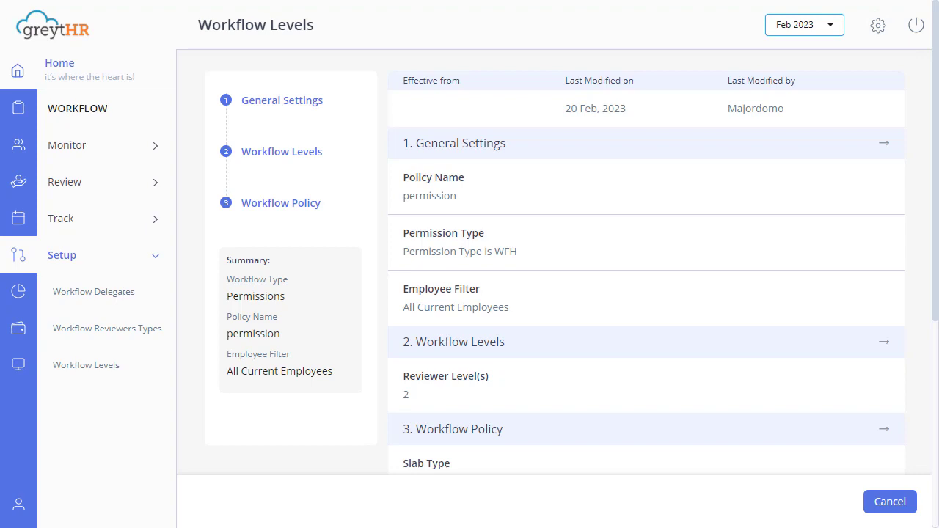
pyautogui.scroll(-5, 645, 262)
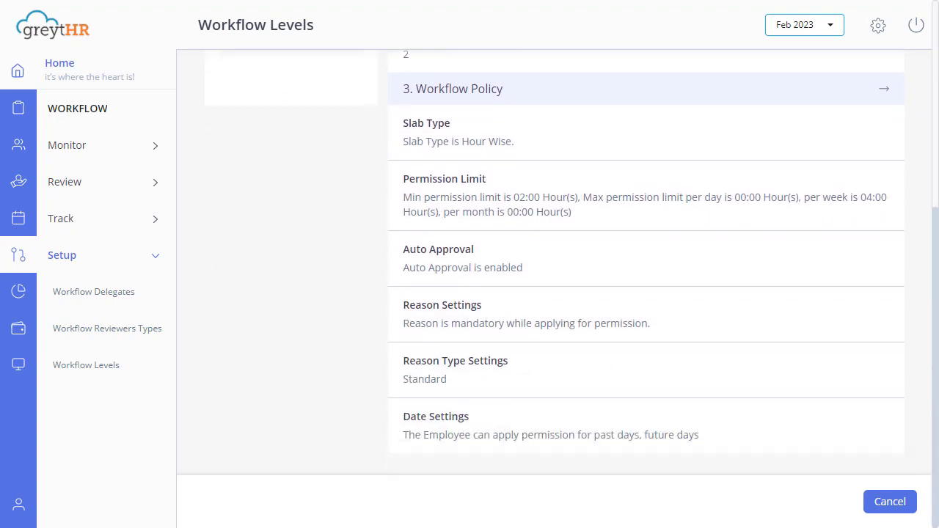
pyautogui.scroll(5, 645, 263)
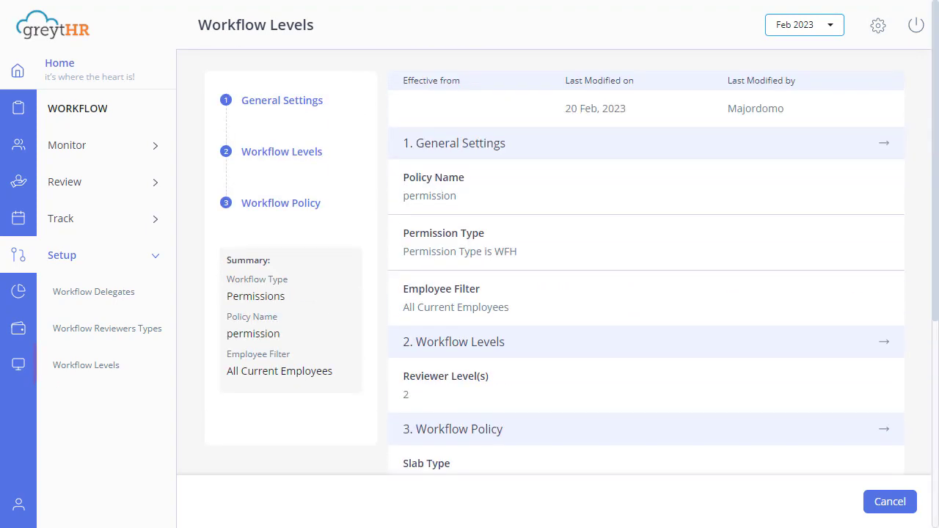
# Activate the draft policy Permission workflow from the workflow levels list with an effective date of 20 Feb 2023
pyautogui.click(120, 375)
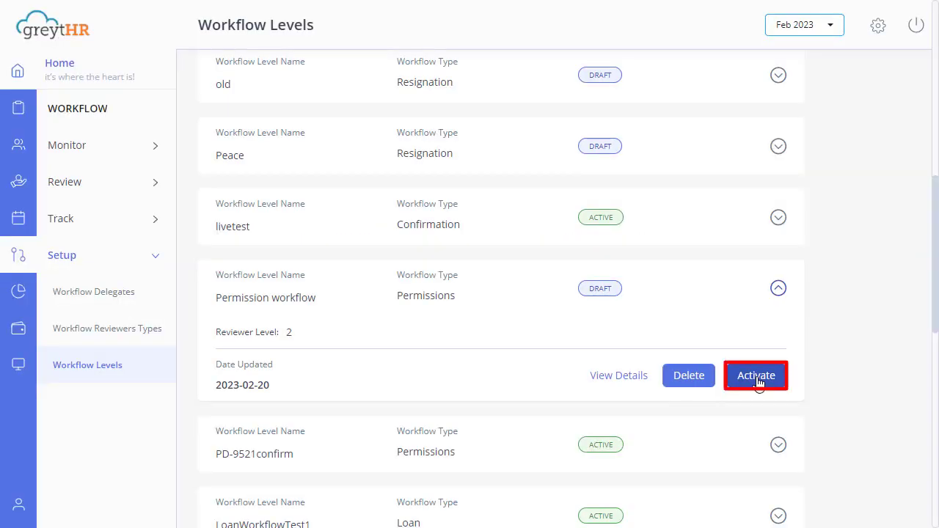
pyautogui.click(756, 377)
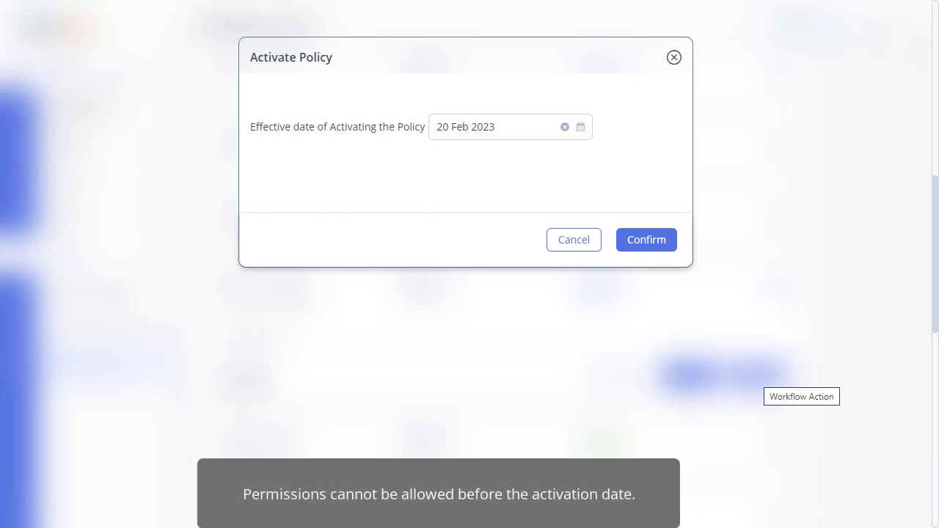
pyautogui.click(523, 131)
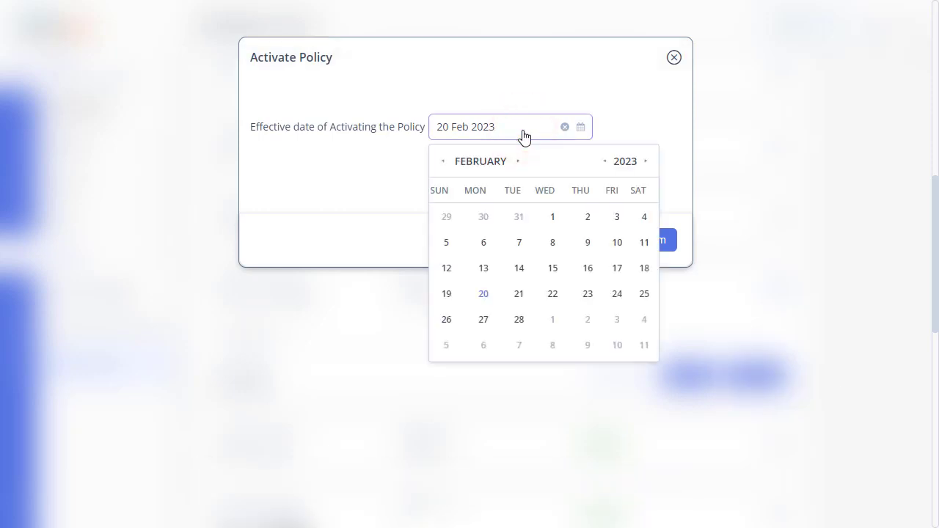
pyautogui.click(485, 294)
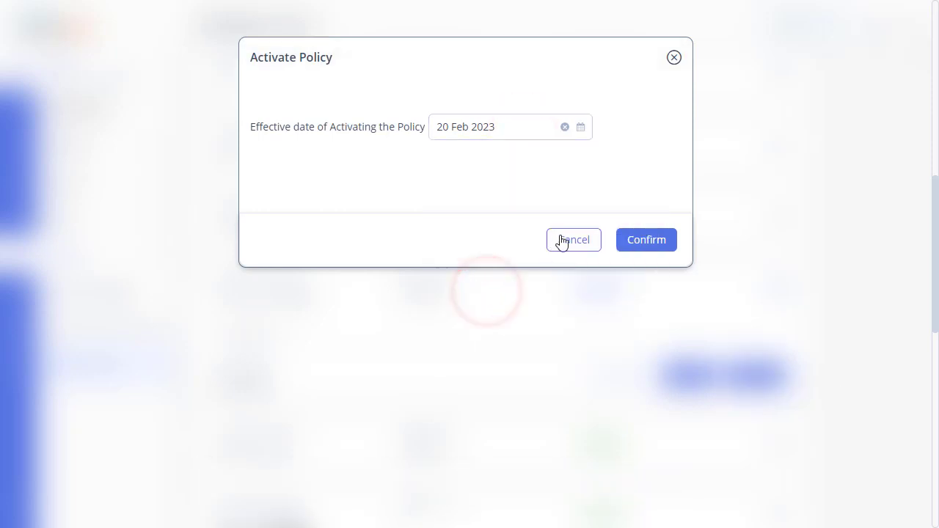
pyautogui.click(637, 240)
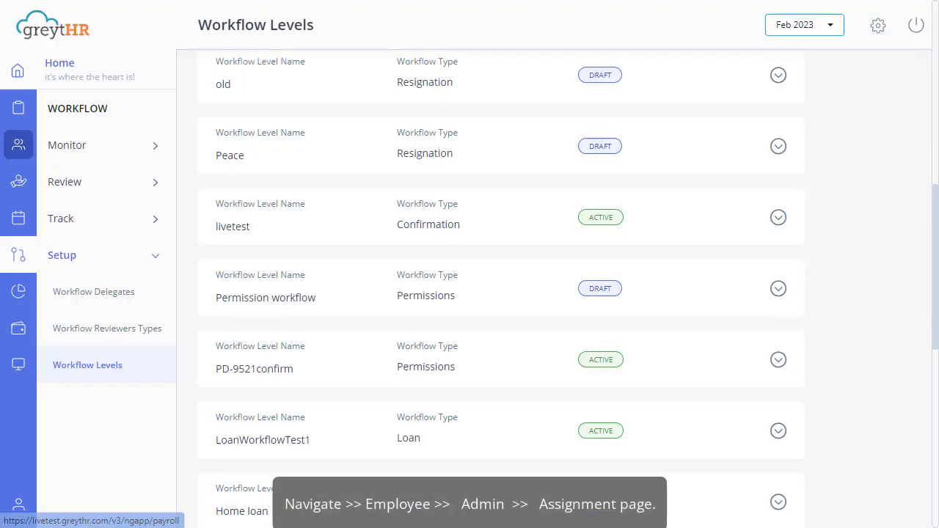
# Go to the employee policy assignment page and display the employees for assignment type Permission and policy Permission Policy
pyautogui.click(19, 151)
pyautogui.click(88, 221)
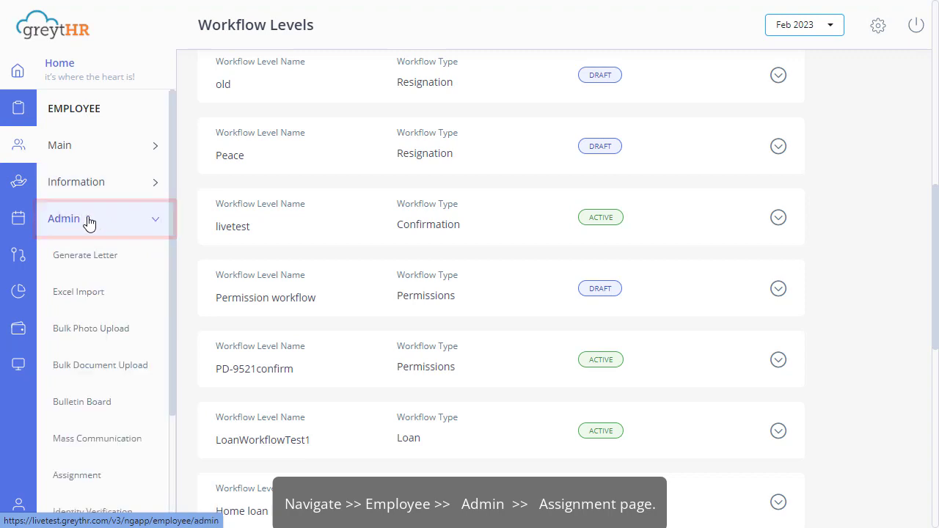
pyautogui.click(97, 478)
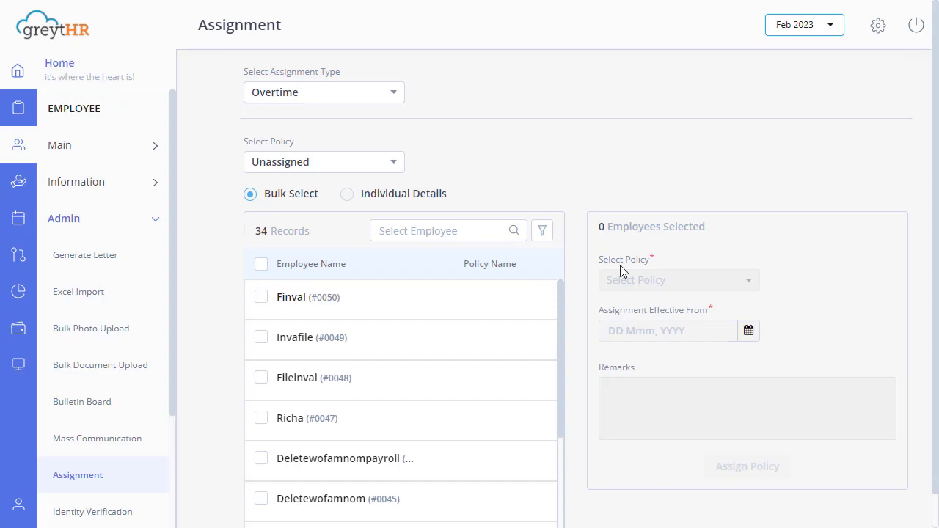
pyautogui.click(367, 102)
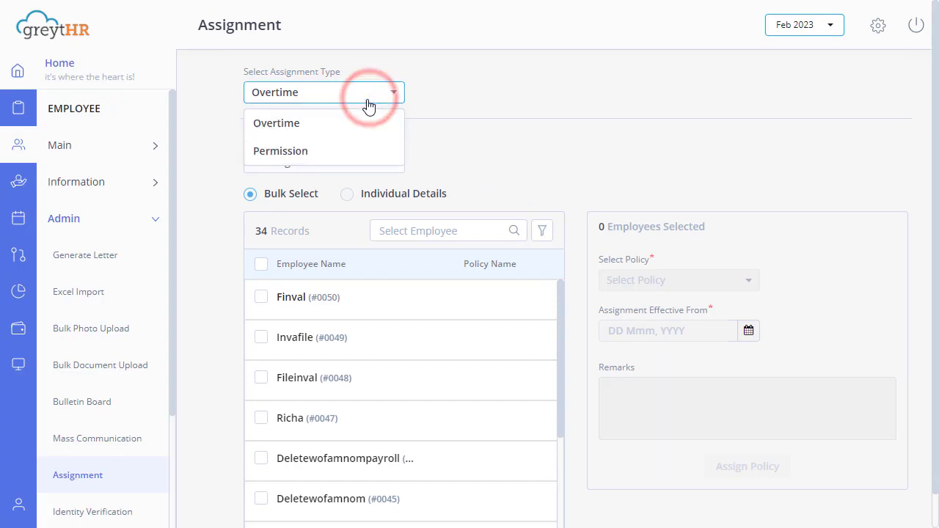
pyautogui.click(341, 151)
pyautogui.click(349, 168)
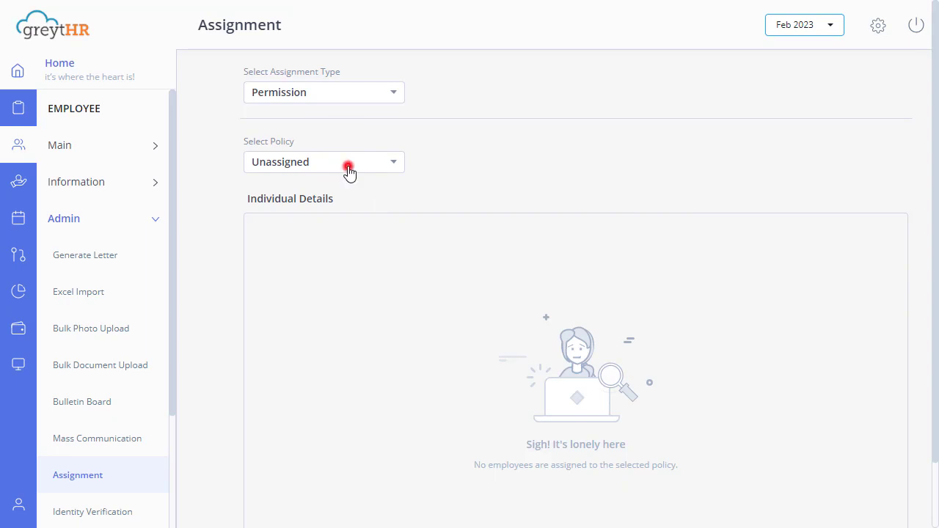
pyautogui.click(327, 221)
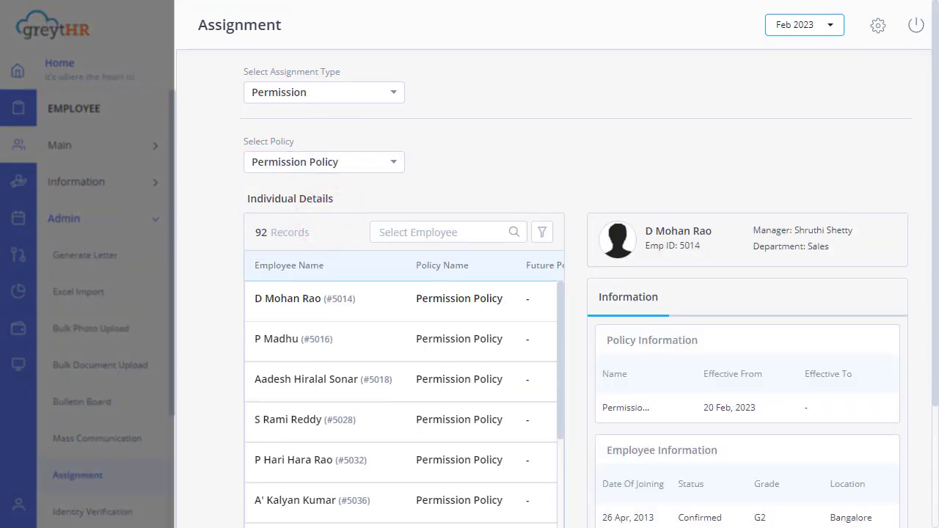